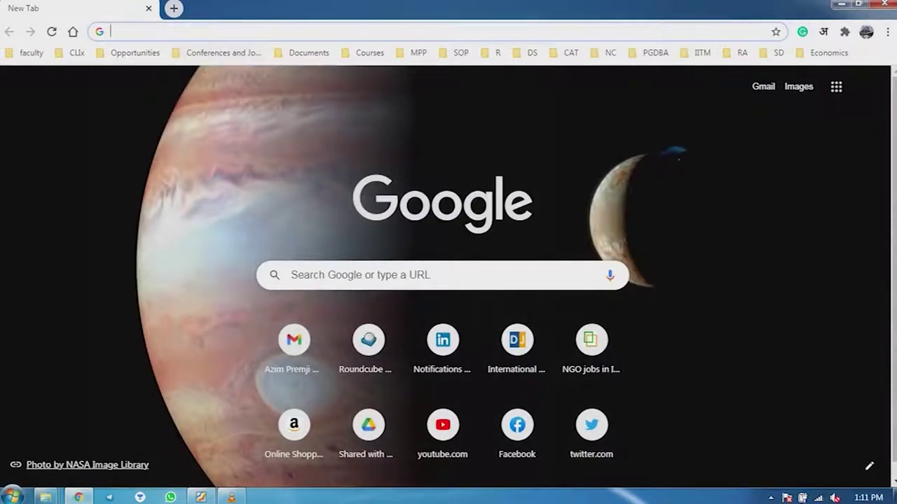
# - Search Chrome for 'inkscape download' and open the Download Inkscape 1.0.1 result
pyautogui.click(210, 31)
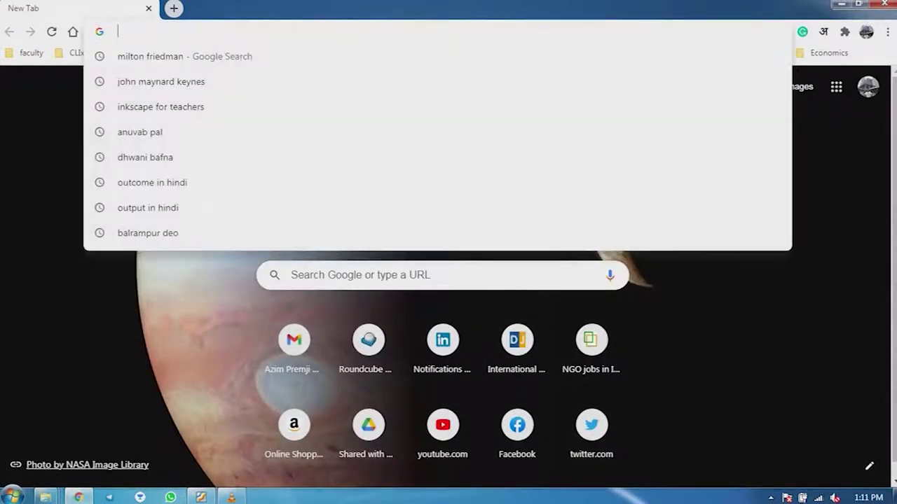
pyautogui.write('in')
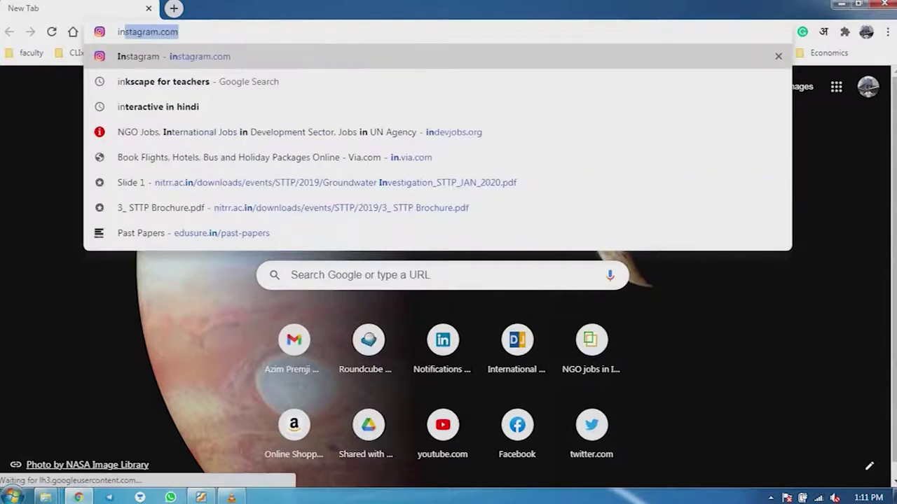
pyautogui.write('ksa')
pyautogui.press('BackSpace')
pyautogui.write('cape')
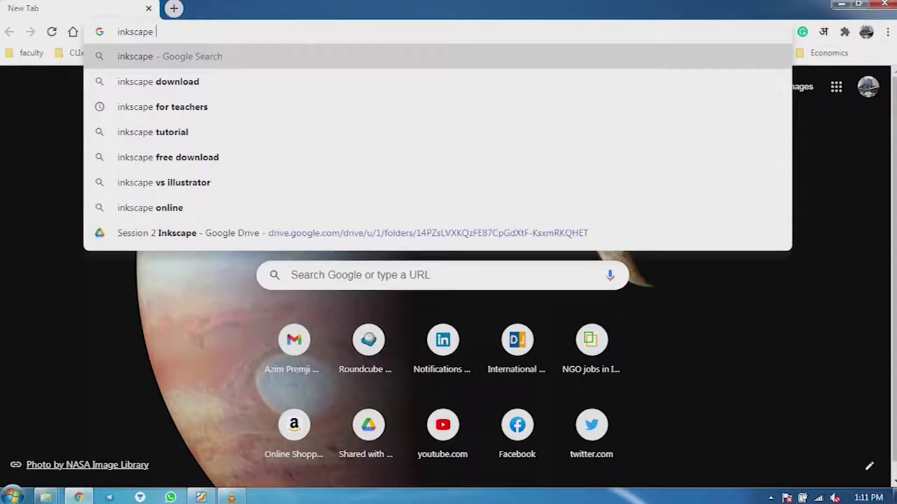
pyautogui.write(' downloa')
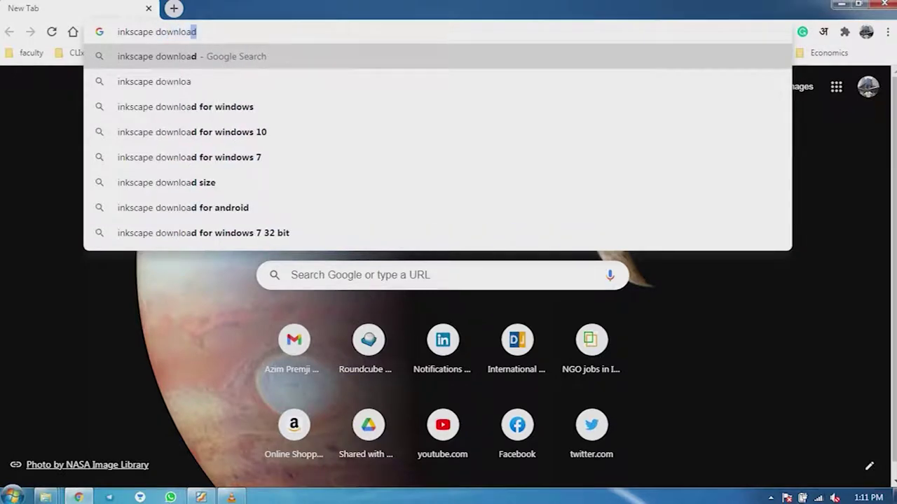
pyautogui.write('d')
pyautogui.press('Return')
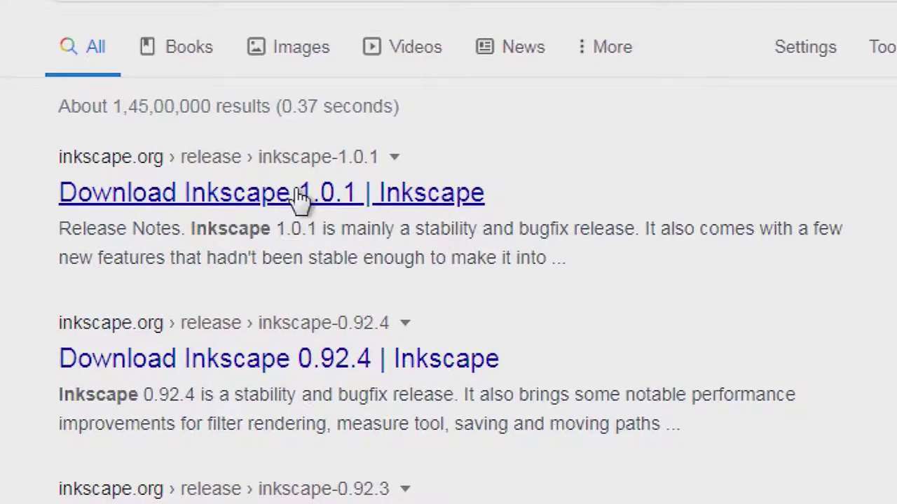
pyautogui.click(300, 196)
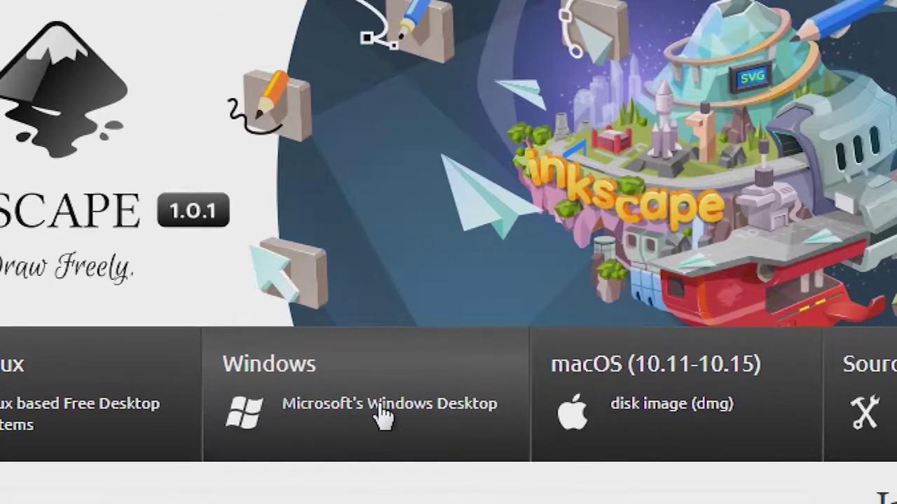
# - Choose the Windows version on the Inkscape 1.0.1 download page
pyautogui.click(386, 418)
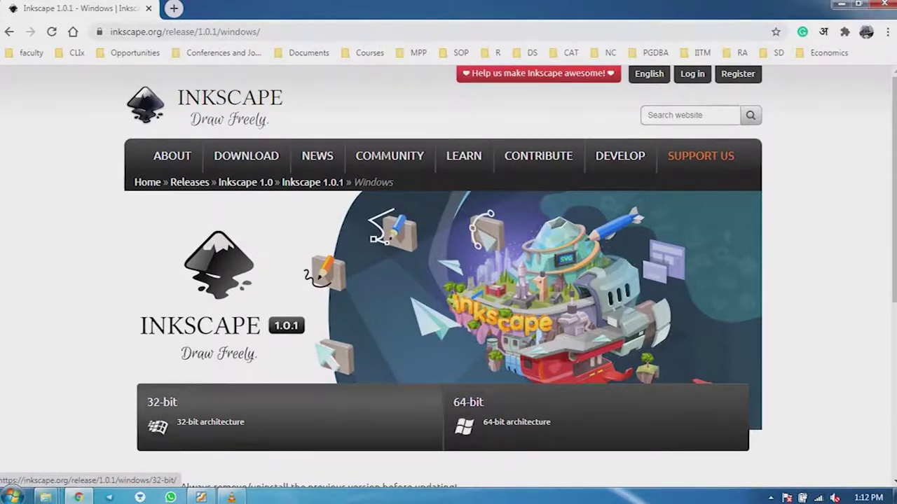
# - Download the 64-bit .exe installer inkscape-1.0.1-x64.exe and open its download options
pyautogui.click(483, 419)
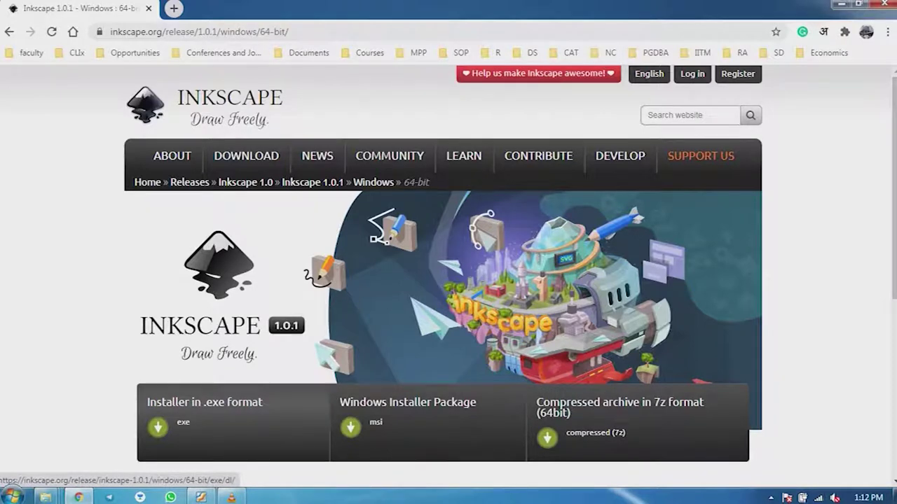
pyautogui.click(158, 427)
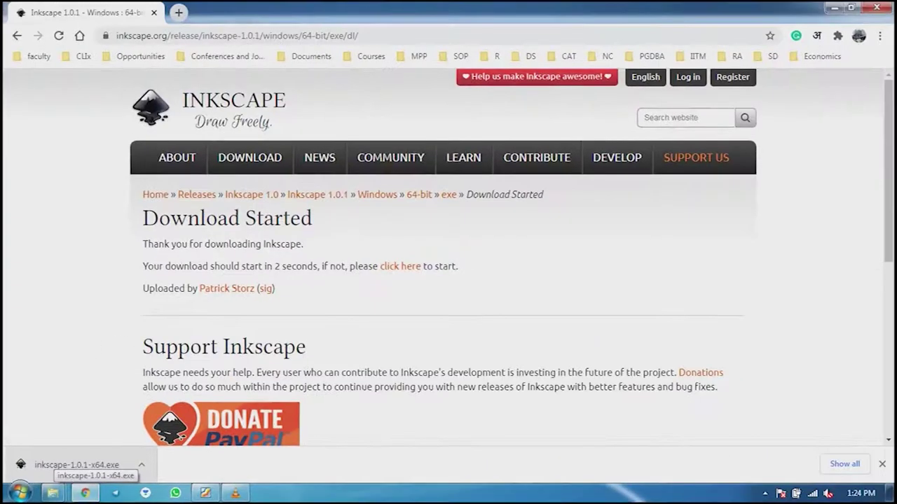
pyautogui.click(141, 465)
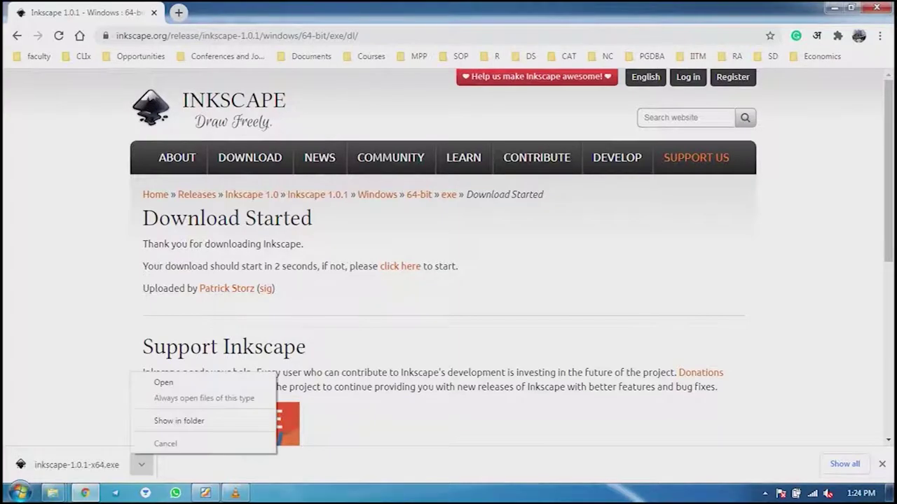
# - Show inkscape-1.0.1-x64 in the Downloads folder and launch the installer
pyautogui.click(179, 420)
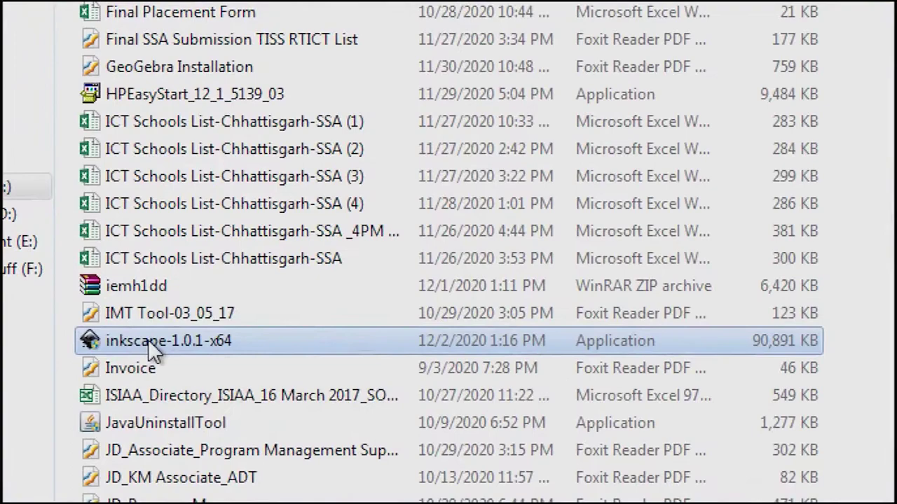
pyautogui.rightClick(149, 344)
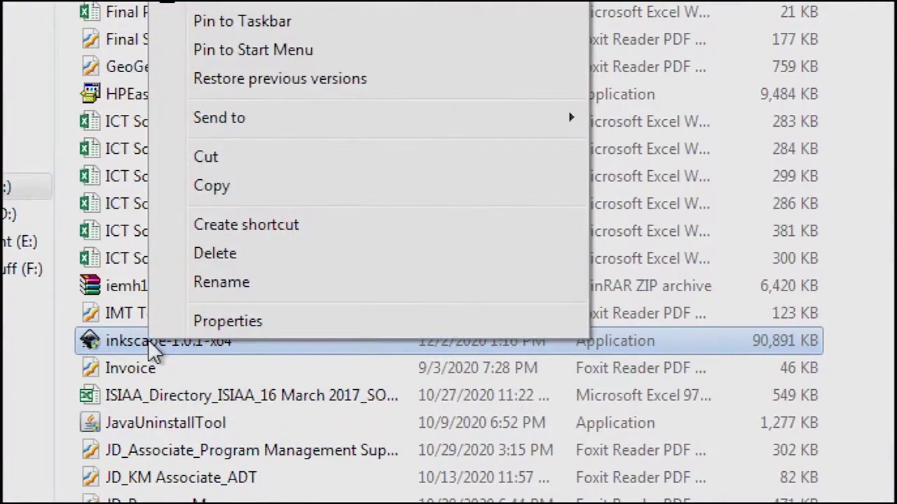
pyautogui.doubleClick(150, 344)
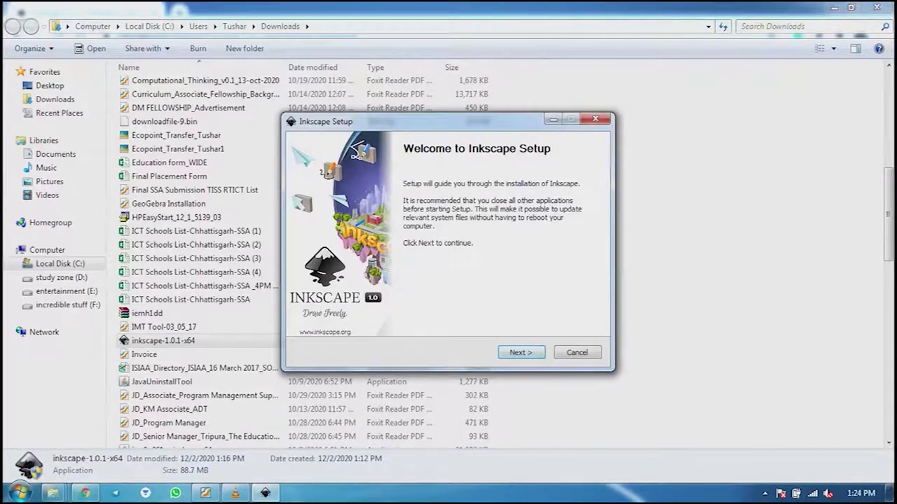
# - Accept the licence and enable adding Inkscape to the system PATH for all users
pyautogui.press('Return')
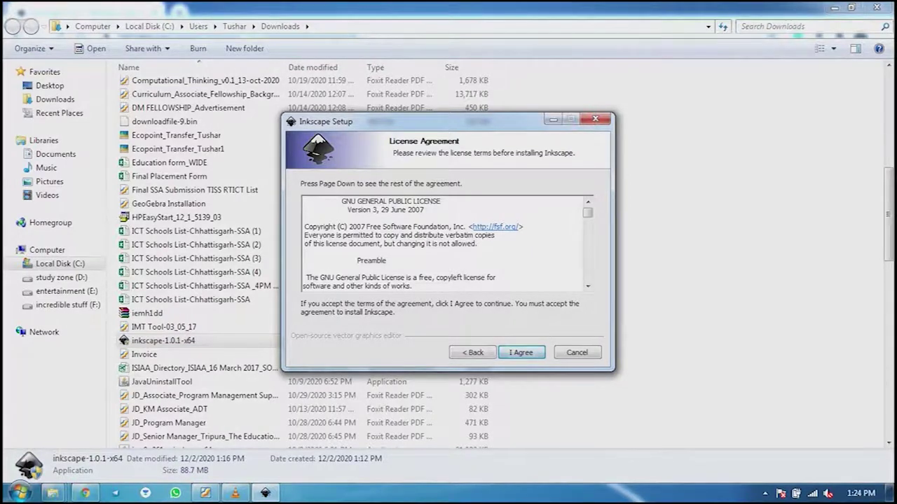
pyautogui.press('Return')
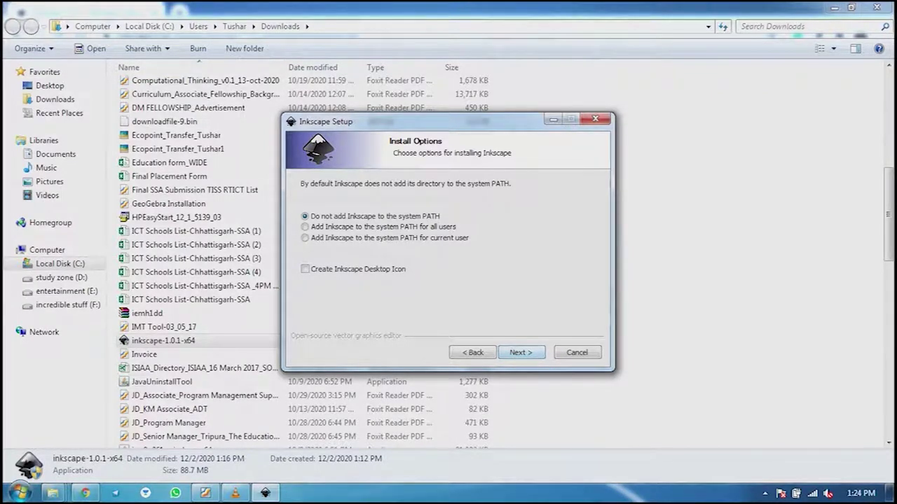
pyautogui.click(305, 227)
# - Confirm the options and keep the default install folder and Start Menu folder
pyautogui.press('Return')
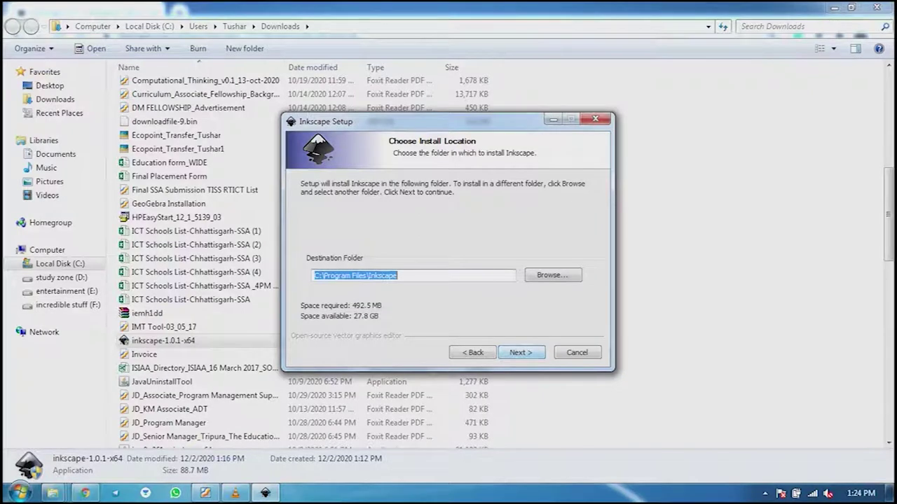
pyautogui.press('Return')
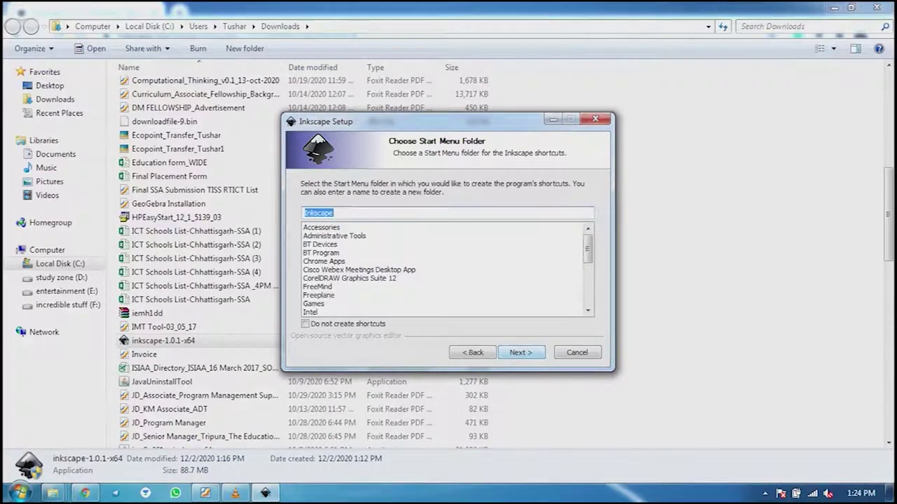
pyautogui.press('Return')
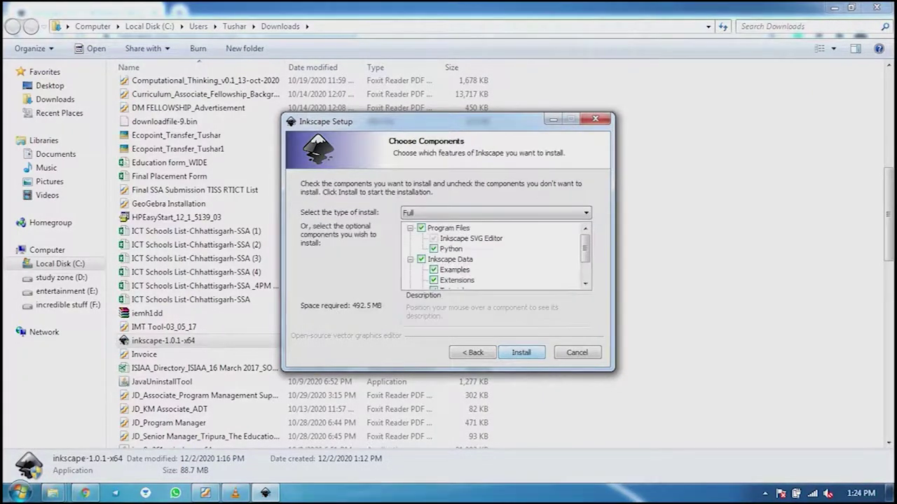
# - Start the Full installation and follow its progress
pyautogui.press('Return')
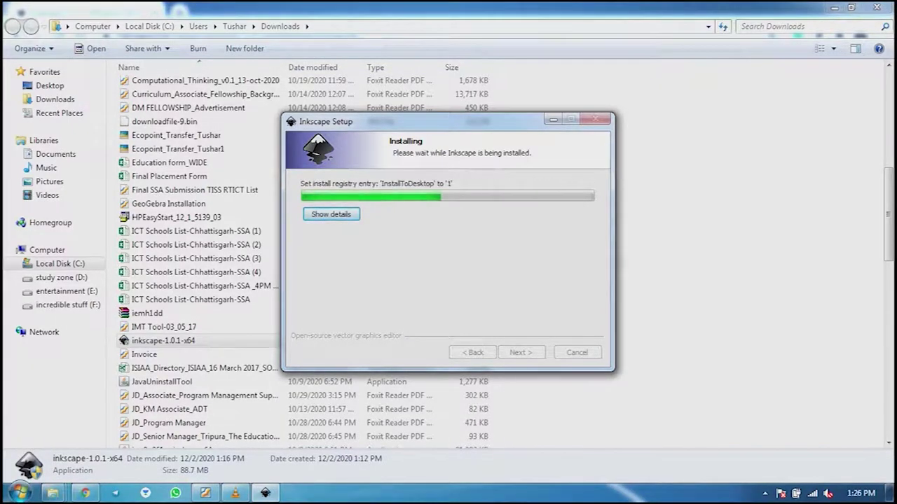
pyautogui.scroll(9, 198, 263)
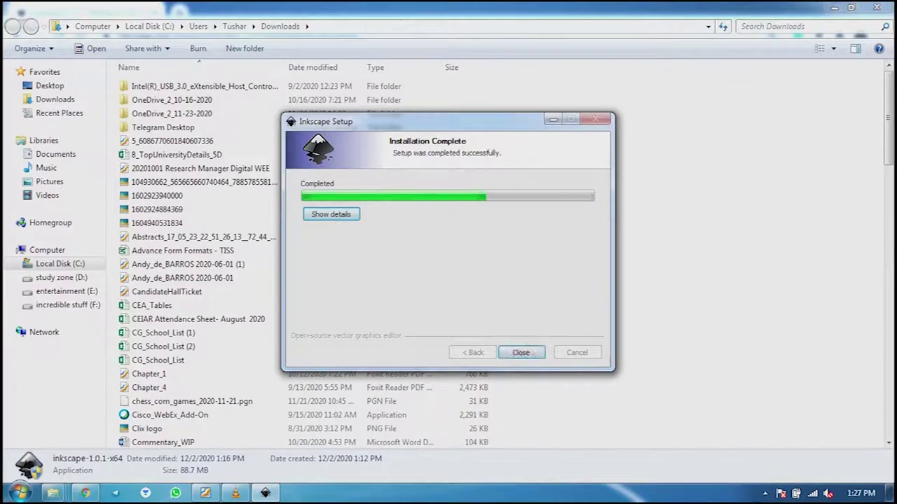